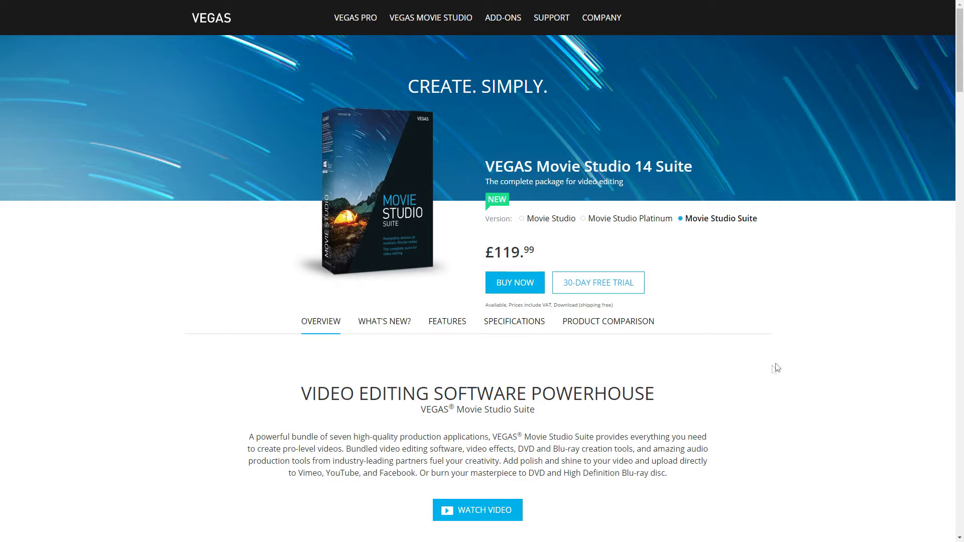
Step: Scroll the Movie Studio 14 Suite overview past its seven bundled applications toward What's New
{"action": "mouse_move", "coordinate": [399, 273]}
{"action": "scroll", "coordinate": [764, 320], "scroll_direction": "down", "scroll_amount": 5}
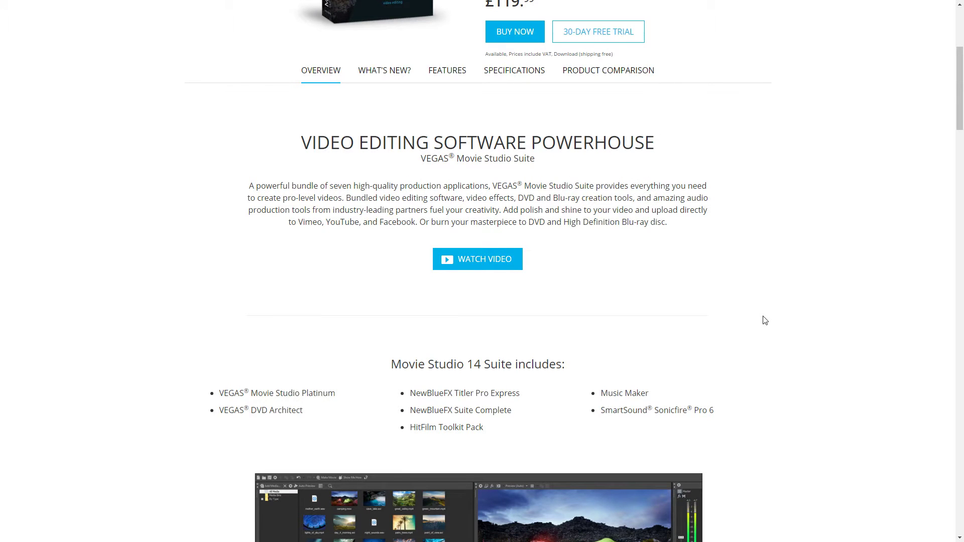
{"action": "scroll", "coordinate": [764, 321], "scroll_direction": "down", "scroll_amount": 2}
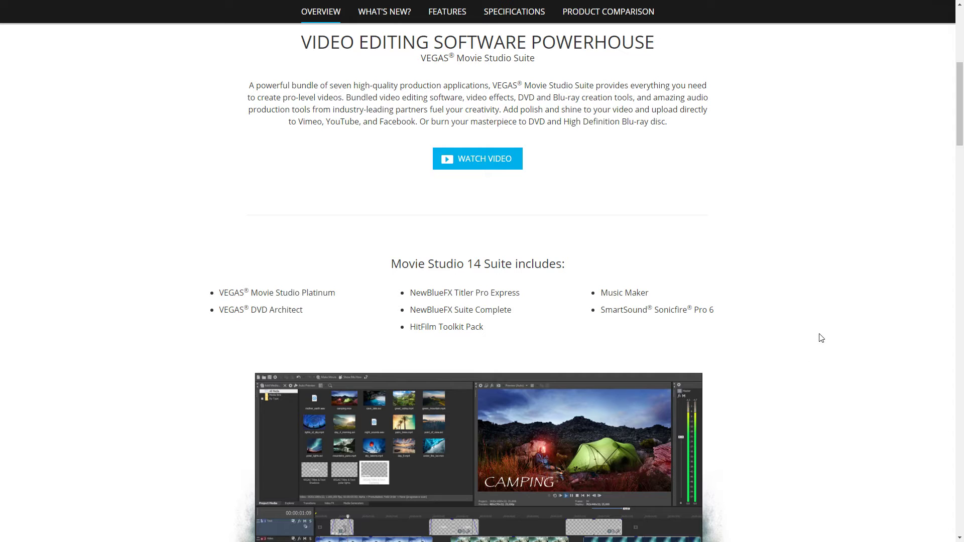
Step: Scroll through the highlights video, social upload, Vignette and 4K sections down to Music Maker
{"action": "scroll", "coordinate": [820, 328], "scroll_direction": "down", "scroll_amount": 10}
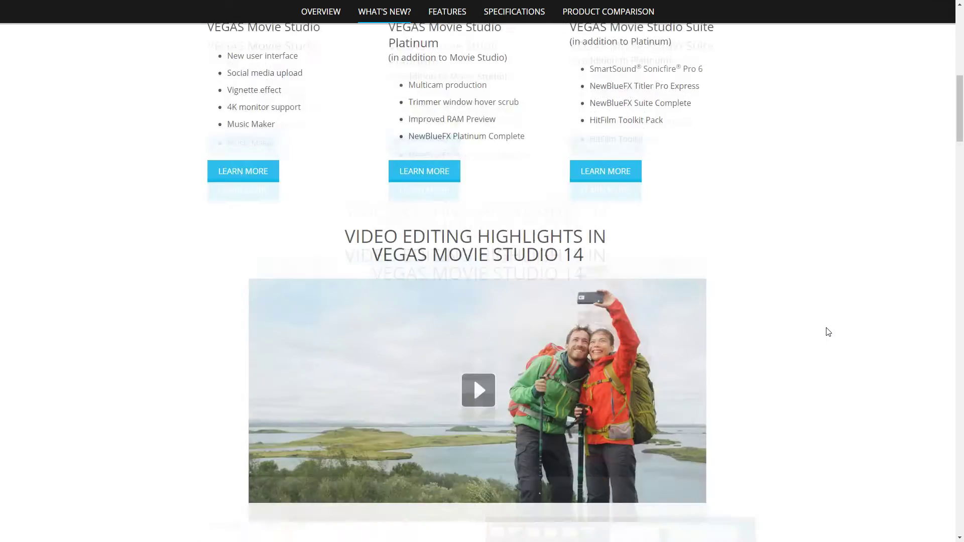
{"action": "scroll", "coordinate": [828, 332], "scroll_direction": "down", "scroll_amount": 2}
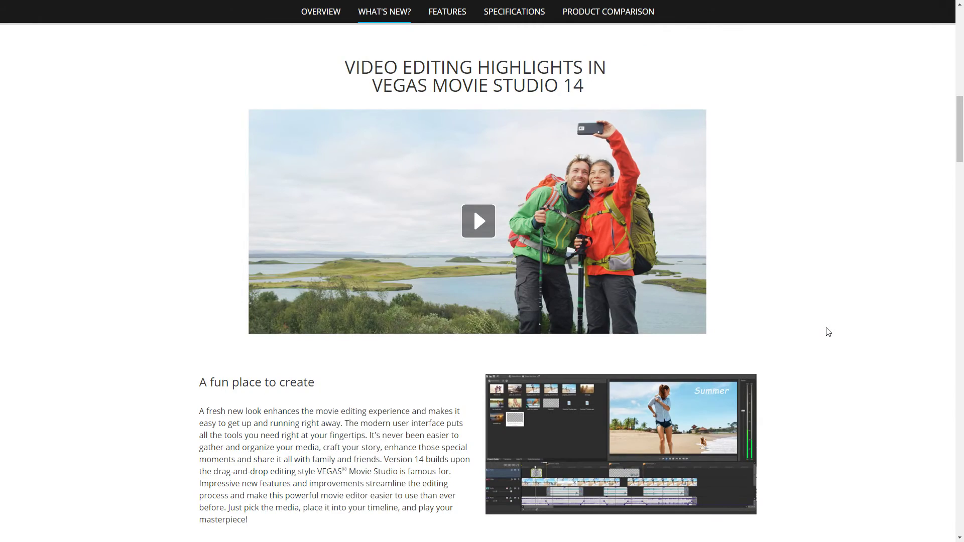
{"action": "scroll", "coordinate": [827, 332], "scroll_direction": "down", "scroll_amount": 3}
{"action": "scroll", "coordinate": [828, 332], "scroll_direction": "down", "scroll_amount": 2}
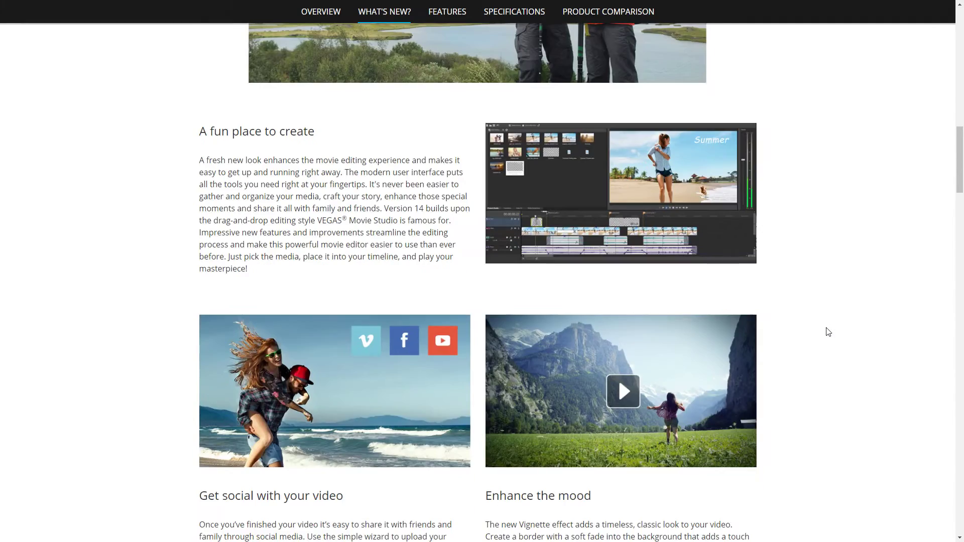
{"action": "scroll", "coordinate": [827, 332], "scroll_direction": "down", "scroll_amount": 1}
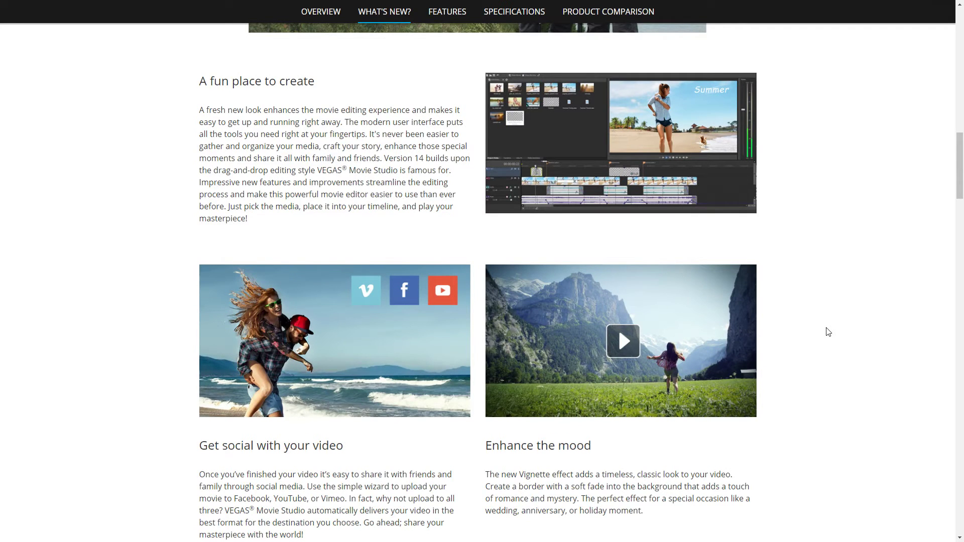
{"action": "scroll", "coordinate": [843, 336], "scroll_direction": "down", "scroll_amount": 2}
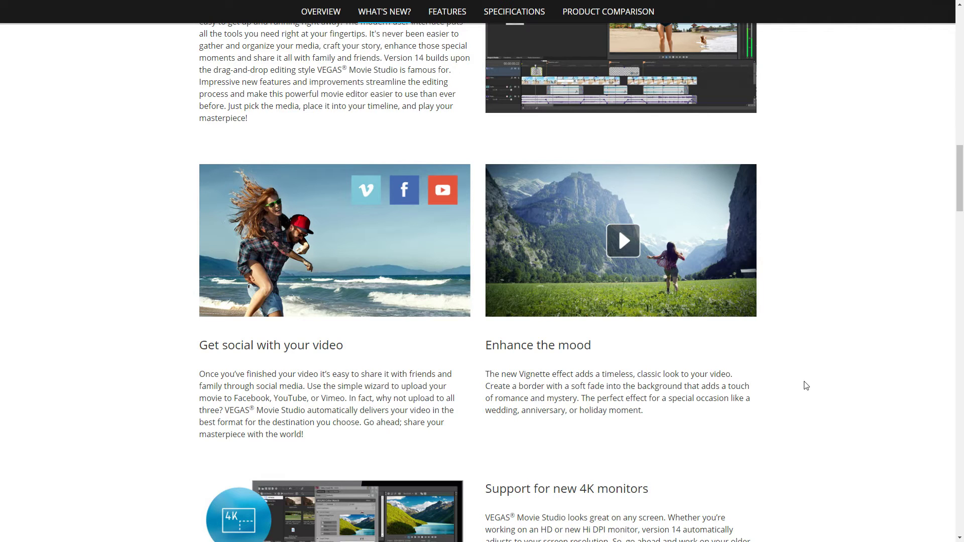
{"action": "scroll", "coordinate": [849, 346], "scroll_direction": "down", "scroll_amount": 2}
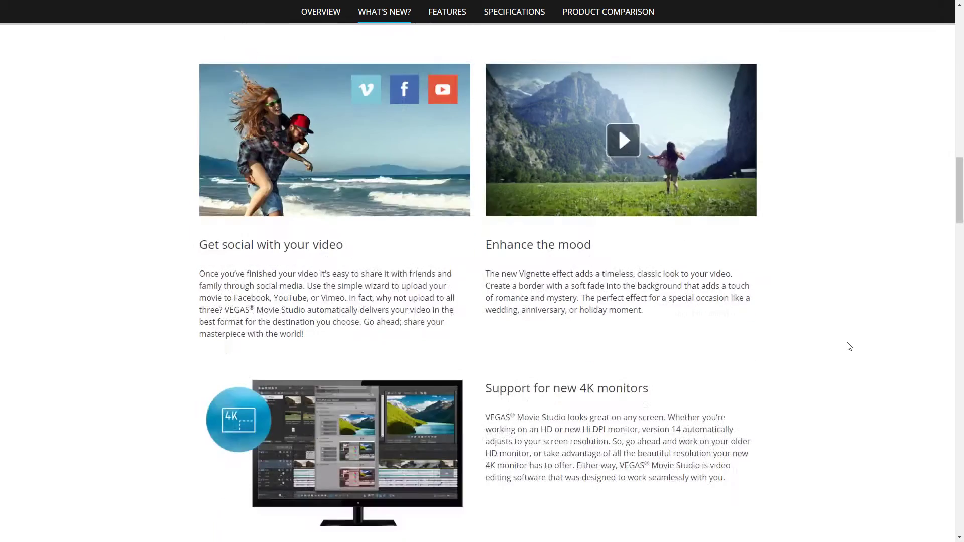
{"action": "scroll", "coordinate": [848, 346], "scroll_direction": "down", "scroll_amount": 1}
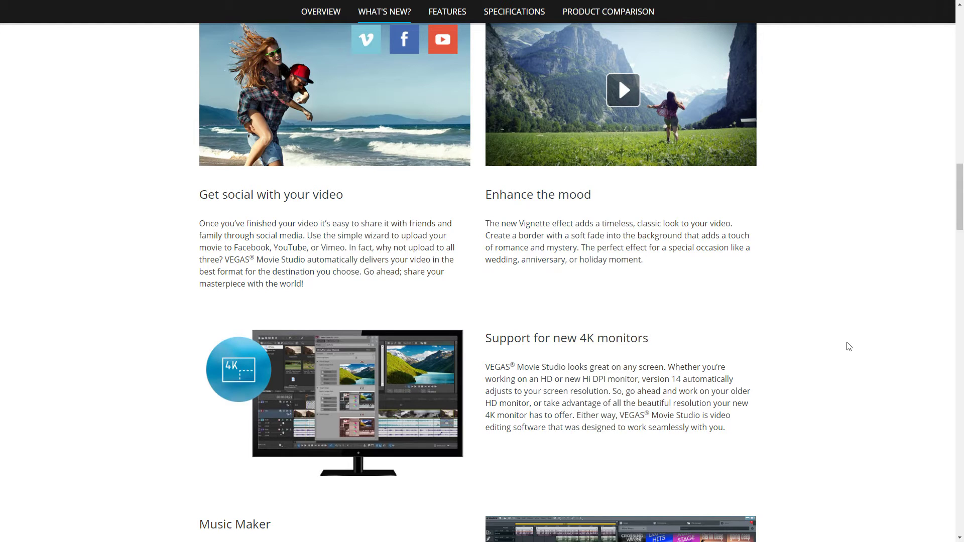
{"action": "scroll", "coordinate": [848, 346], "scroll_direction": "down", "scroll_amount": 2}
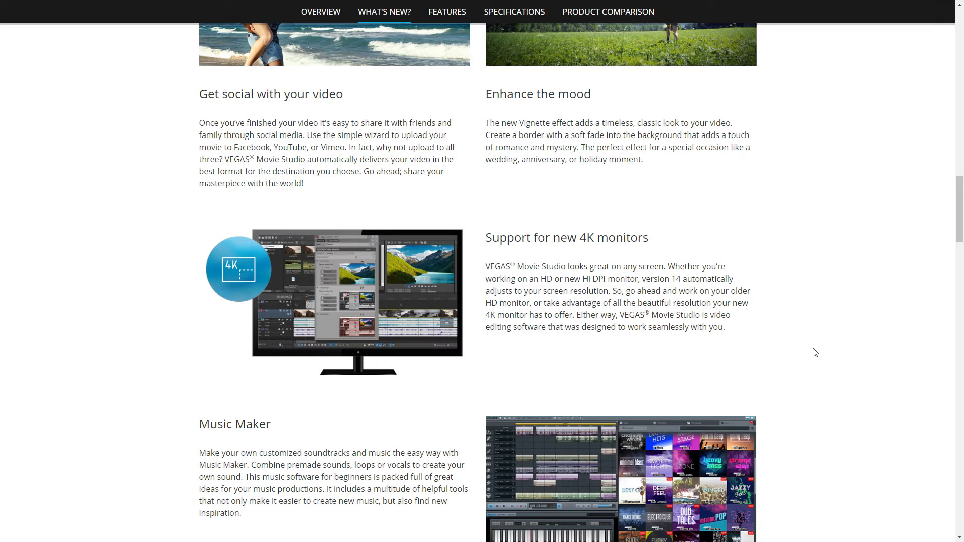
{"action": "scroll", "coordinate": [831, 352], "scroll_direction": "down", "scroll_amount": 3}
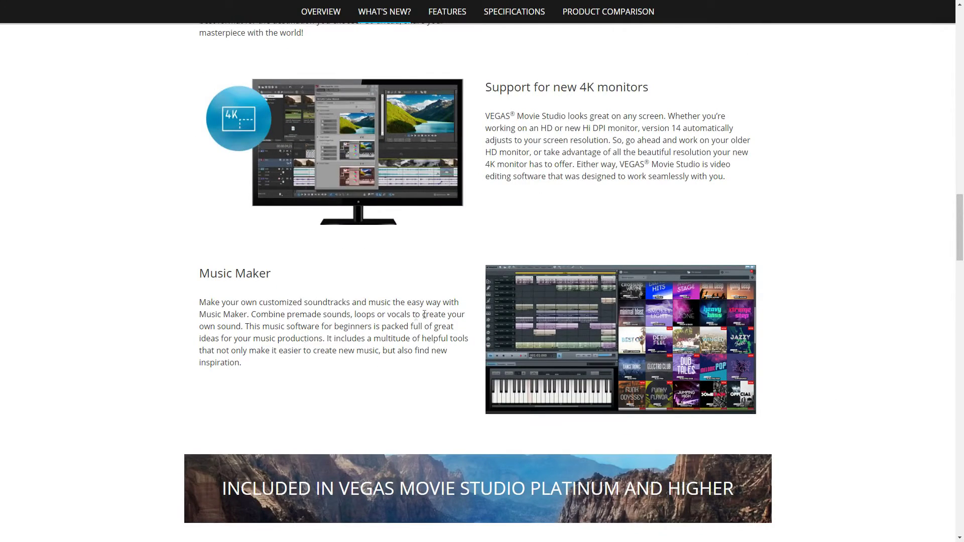
{"action": "scroll", "coordinate": [554, 269], "scroll_direction": "down", "scroll_amount": 1}
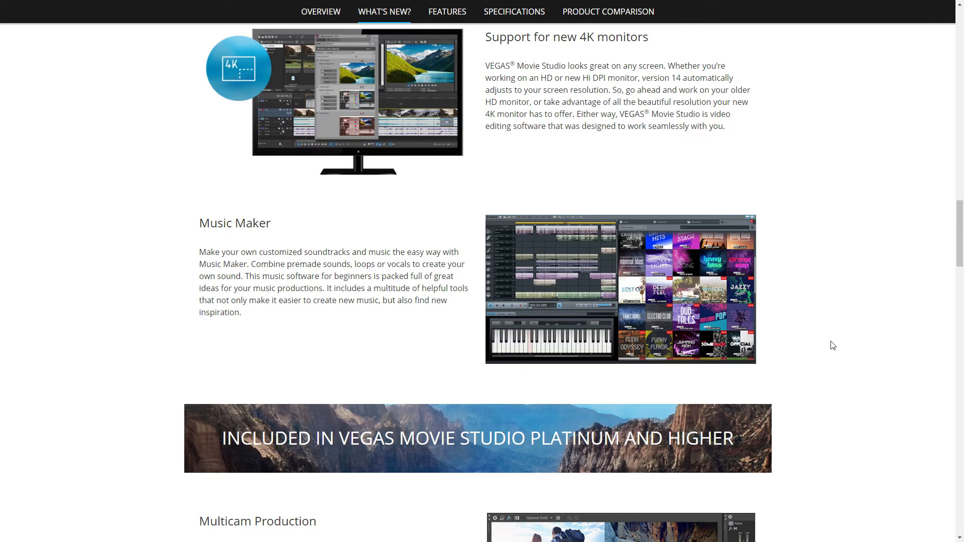
Step: Scroll past Multicam, RAM Preview, Sonicfire, NewBlueFX and HitFilm down to the Features section
{"action": "scroll", "coordinate": [832, 346], "scroll_direction": "down", "scroll_amount": 6}
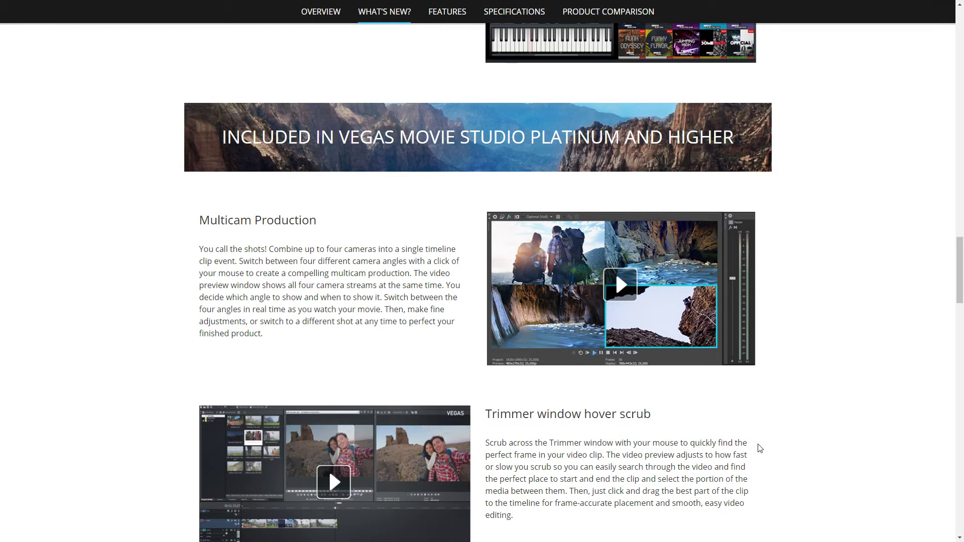
{"action": "scroll", "coordinate": [442, 292], "scroll_direction": "down", "scroll_amount": 9}
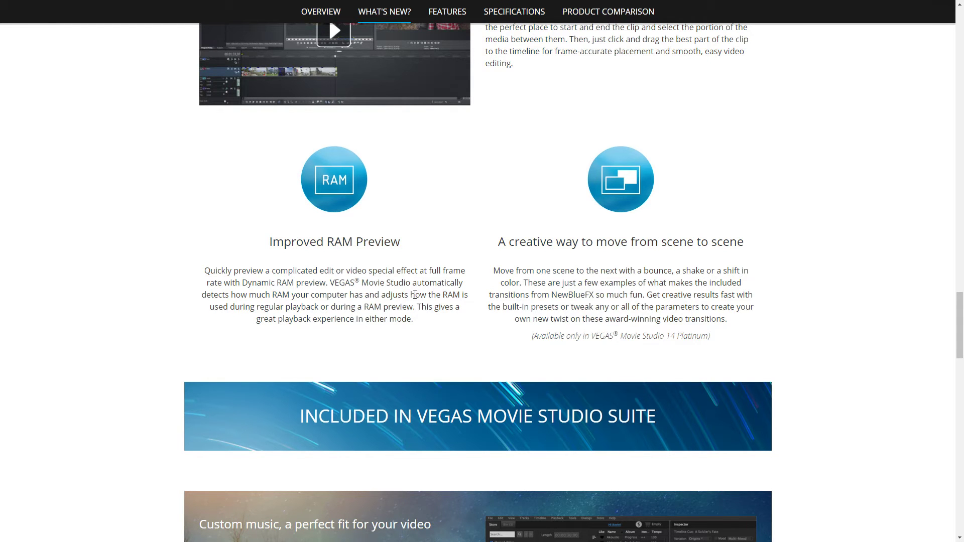
{"action": "scroll", "coordinate": [840, 323], "scroll_direction": "down", "scroll_amount": 6}
{"action": "scroll", "coordinate": [876, 329], "scroll_direction": "down", "scroll_amount": 2}
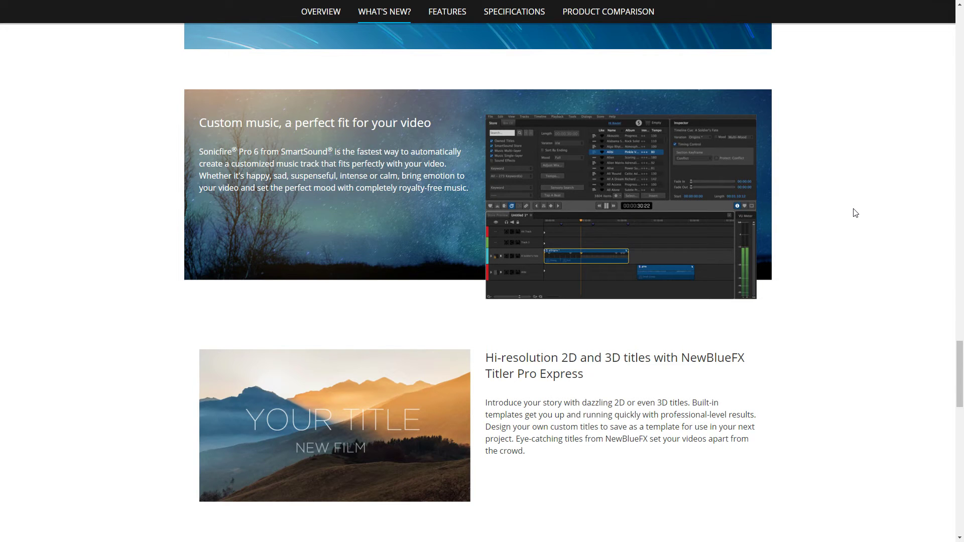
{"action": "scroll", "coordinate": [855, 213], "scroll_direction": "down", "scroll_amount": 4}
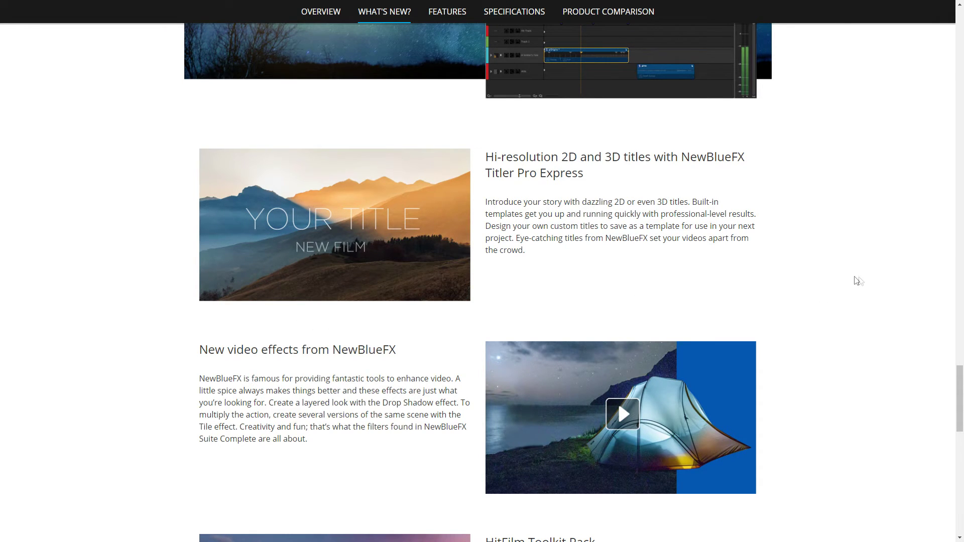
{"action": "scroll", "coordinate": [859, 281], "scroll_direction": "down", "scroll_amount": 4}
{"action": "scroll", "coordinate": [862, 281], "scroll_direction": "down", "scroll_amount": 3}
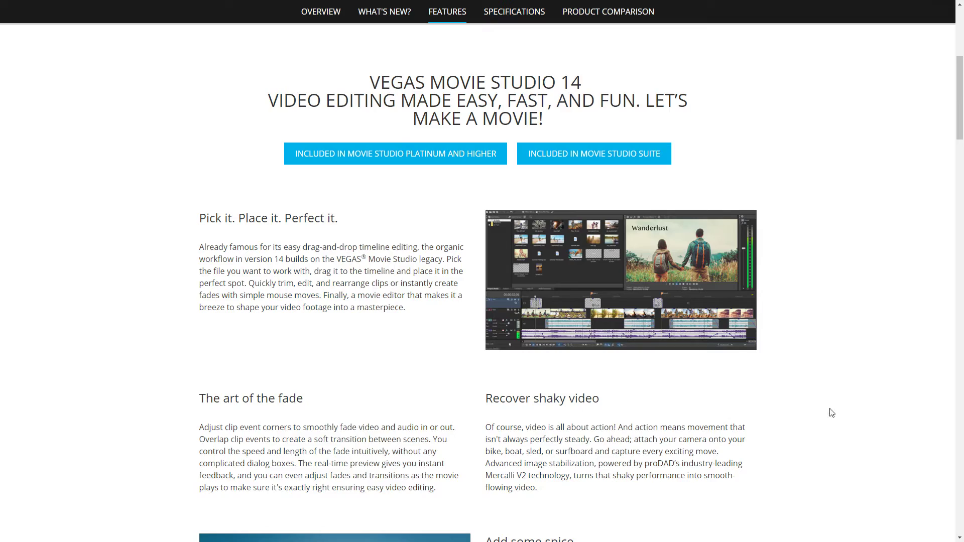
Step: Scroll back up to the 'VEGAS Movie Studio 14 – Video editing made easy' Features heading
{"action": "scroll", "coordinate": [851, 410], "scroll_direction": "down", "scroll_amount": 9}
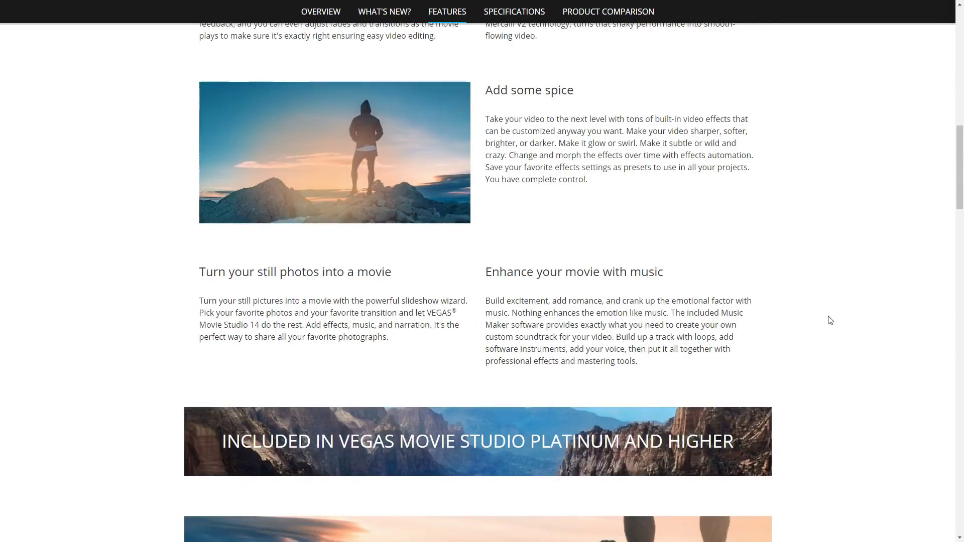
{"action": "scroll", "coordinate": [841, 323], "scroll_direction": "up", "scroll_amount": 1}
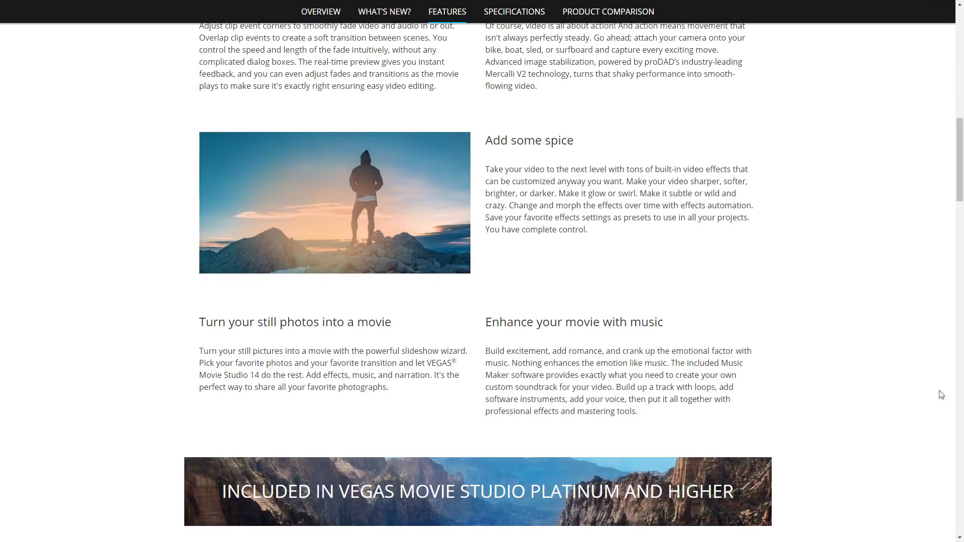
{"action": "scroll", "coordinate": [943, 396], "scroll_direction": "down", "scroll_amount": 3}
{"action": "scroll", "coordinate": [950, 399], "scroll_direction": "down", "scroll_amount": 10}
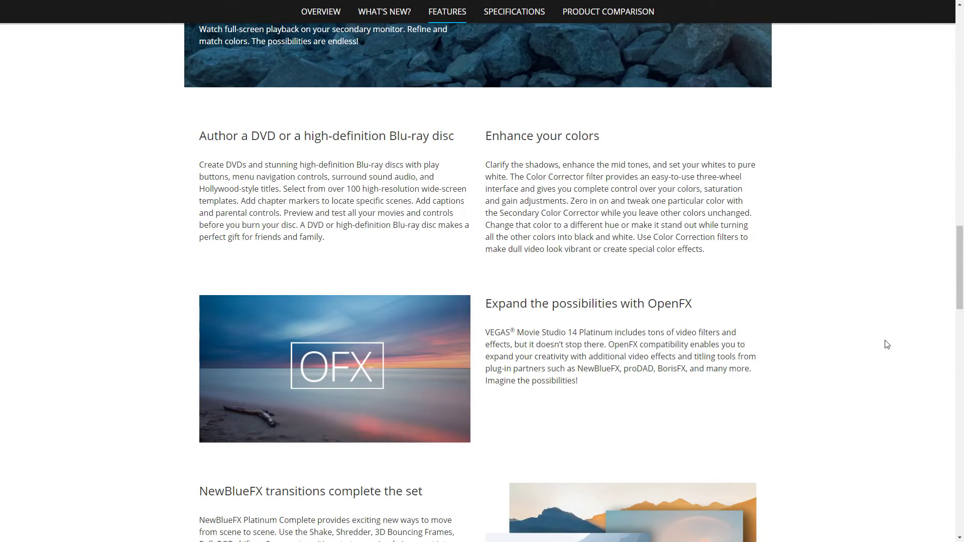
{"action": "scroll", "coordinate": [887, 344], "scroll_direction": "down", "scroll_amount": 5}
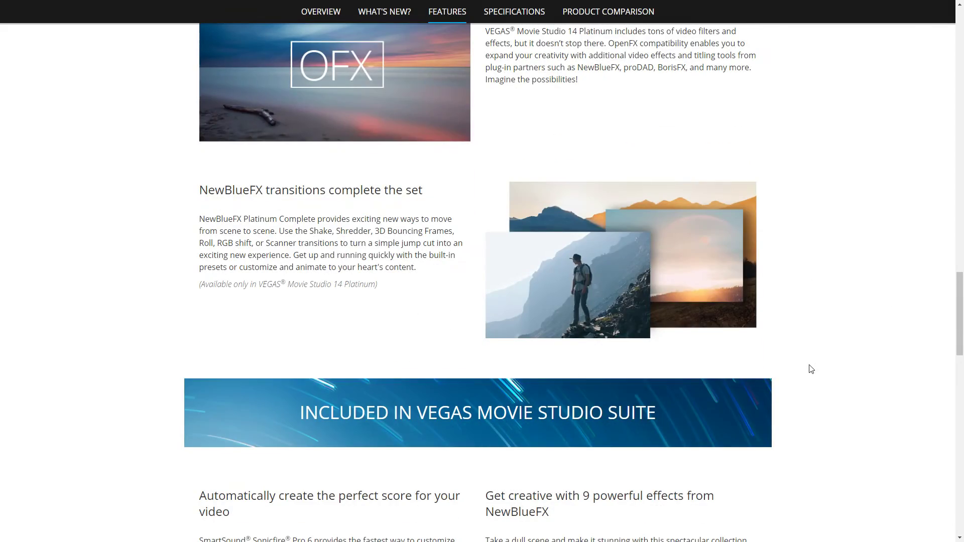
{"action": "scroll", "coordinate": [809, 301], "scroll_direction": "down", "scroll_amount": 4}
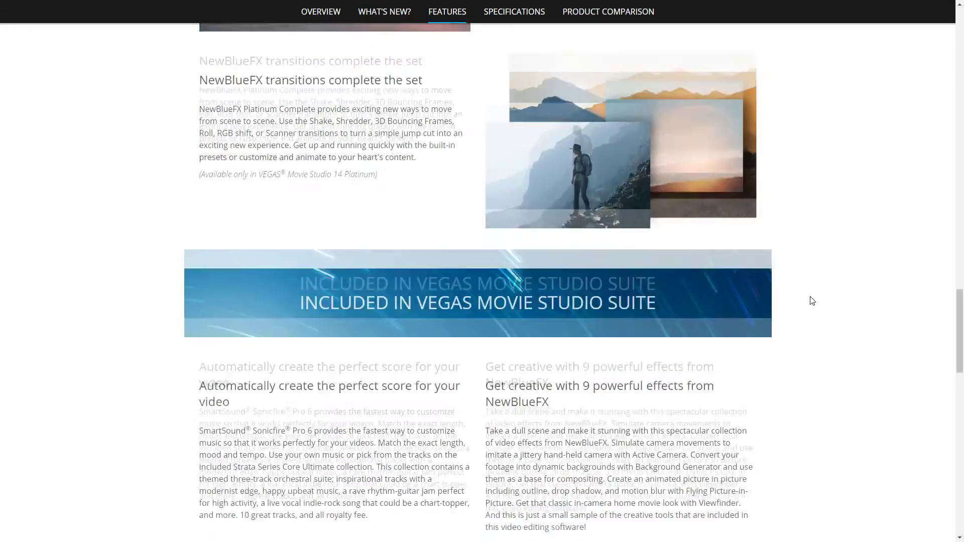
{"action": "scroll", "coordinate": [884, 319], "scroll_direction": "down", "scroll_amount": 4}
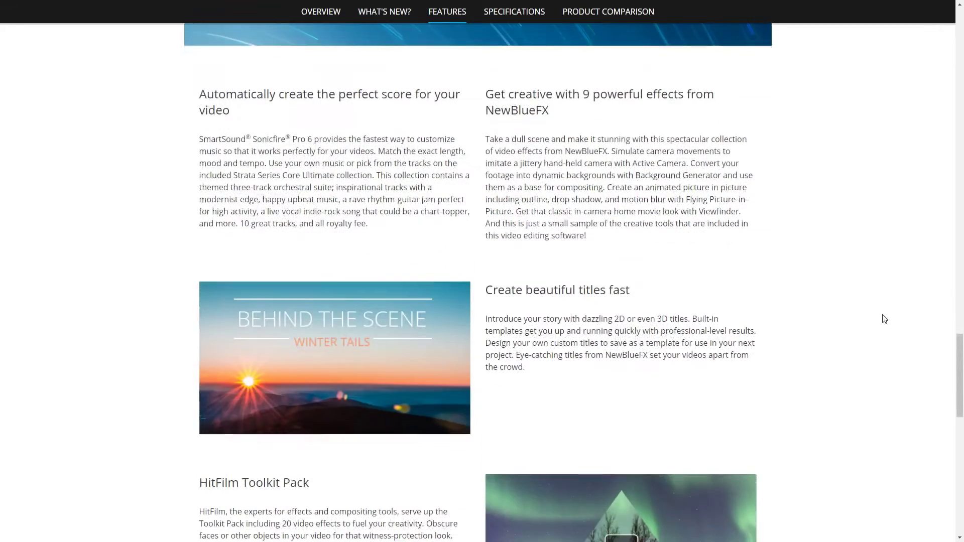
{"action": "scroll", "coordinate": [884, 319], "scroll_direction": "down", "scroll_amount": 2}
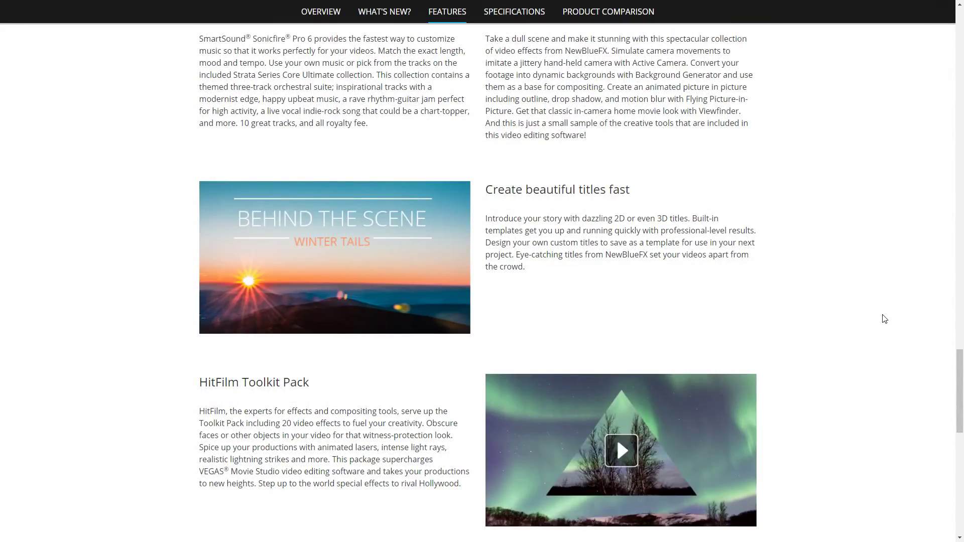
{"action": "scroll", "coordinate": [884, 319], "scroll_direction": "down", "scroll_amount": 2}
{"action": "scroll", "coordinate": [884, 319], "scroll_direction": "down", "scroll_amount": 3}
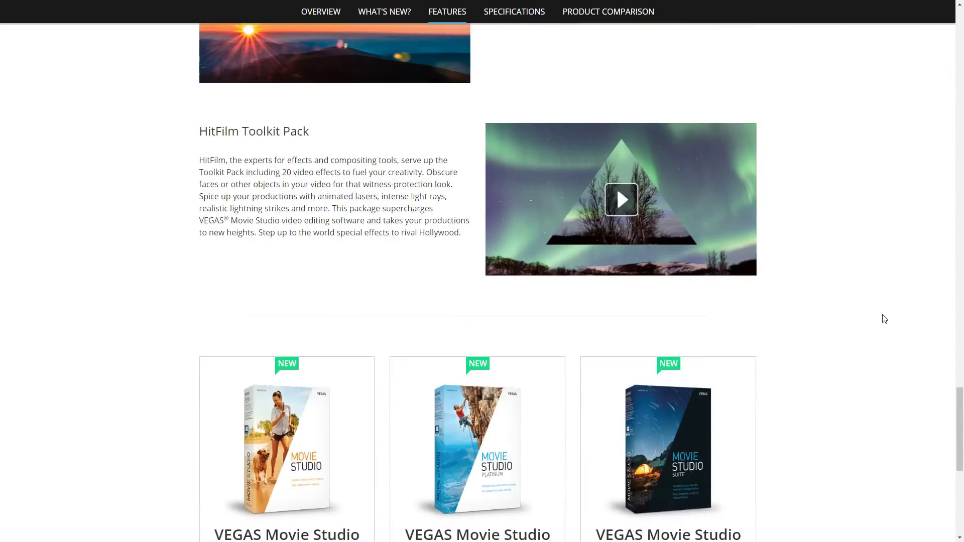
{"action": "scroll", "coordinate": [884, 318], "scroll_direction": "up", "scroll_amount": 15}
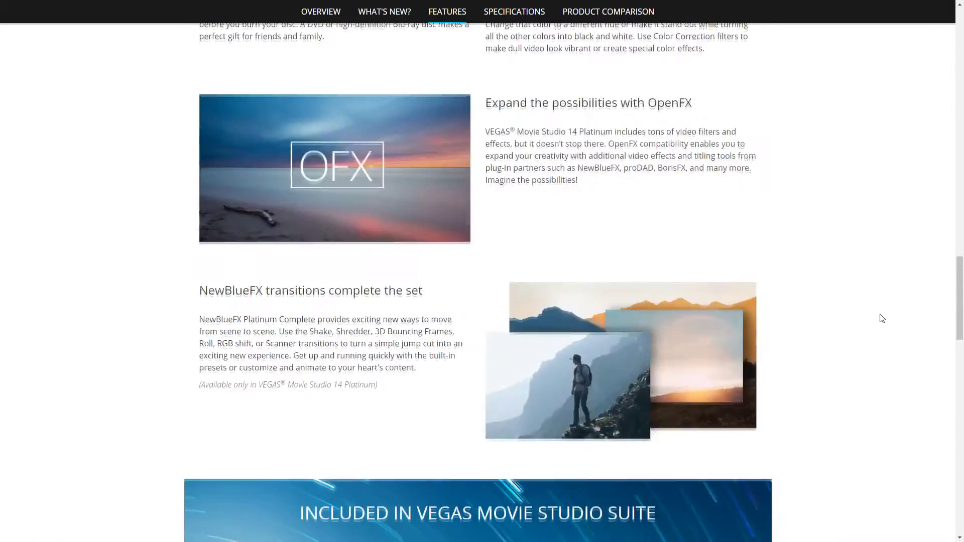
{"action": "scroll", "coordinate": [883, 318], "scroll_direction": "up", "scroll_amount": 20}
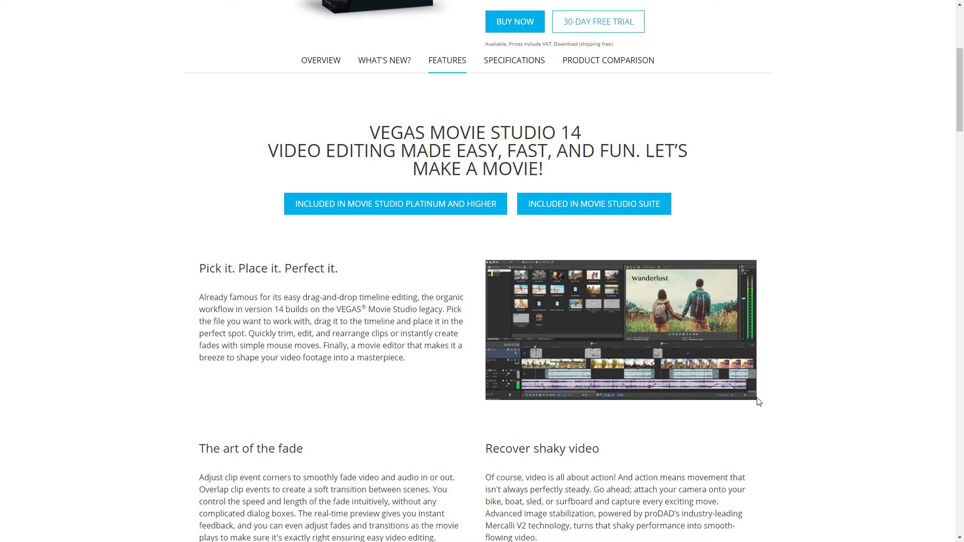
{"action": "mouse_move", "coordinate": [756, 397]}
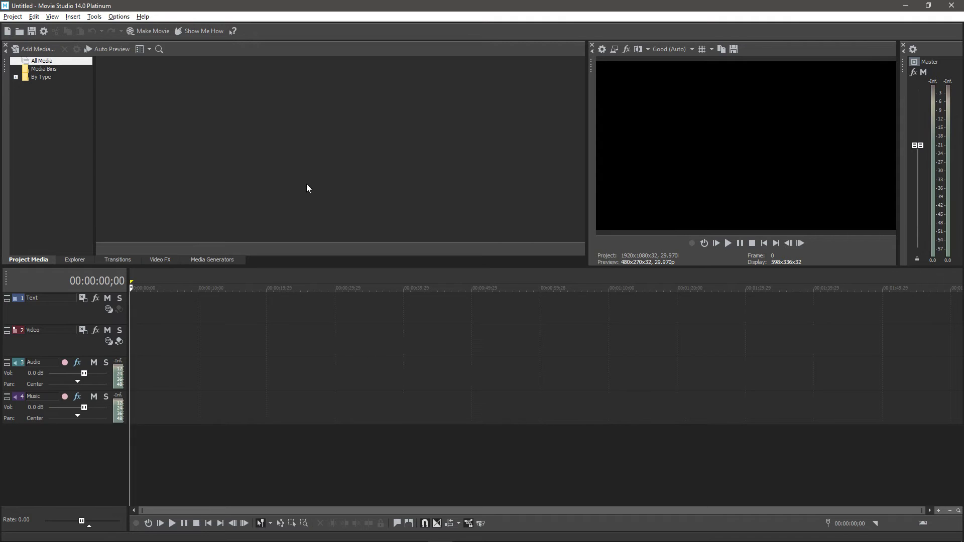
Step: Load the Welcome.vf sample project from the Project menu's recent files
{"action": "left_click", "coordinate": [13, 16]}
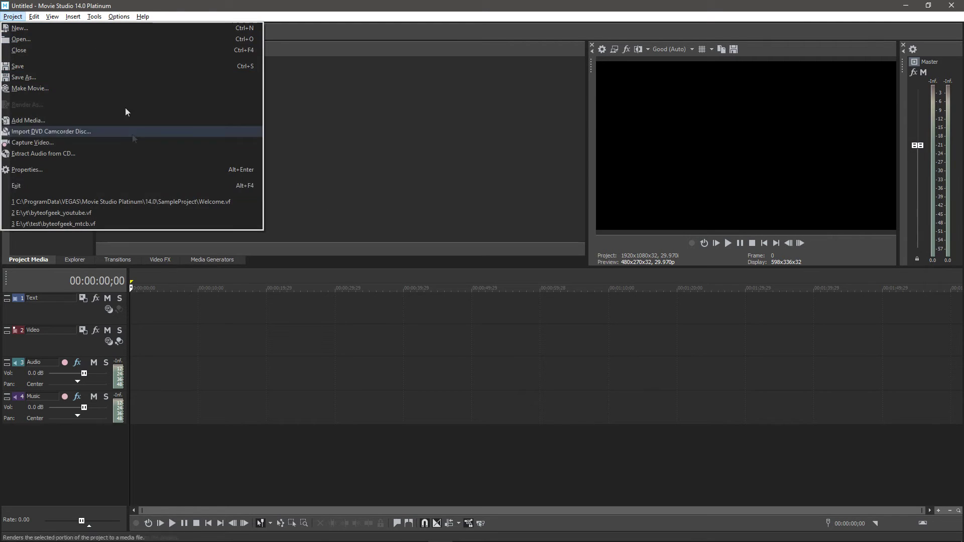
{"action": "left_click", "coordinate": [139, 202]}
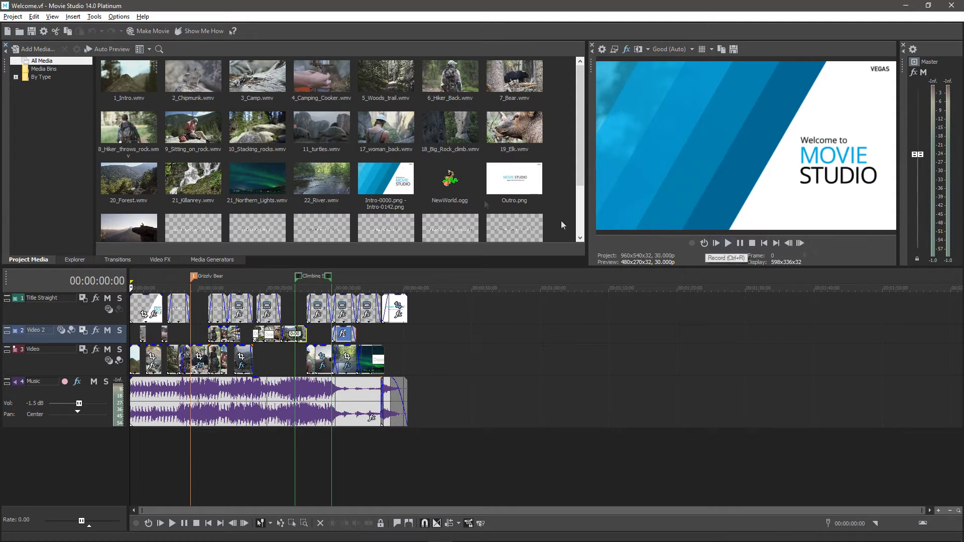
{"action": "scroll", "coordinate": [369, 159], "scroll_direction": "down", "scroll_amount": 3}
{"action": "scroll", "coordinate": [417, 198], "scroll_direction": "up", "scroll_amount": 3}
Step: Play the Welcome project, then stop it with the playhead back at 00:00:00:00
{"action": "left_click", "coordinate": [728, 244]}
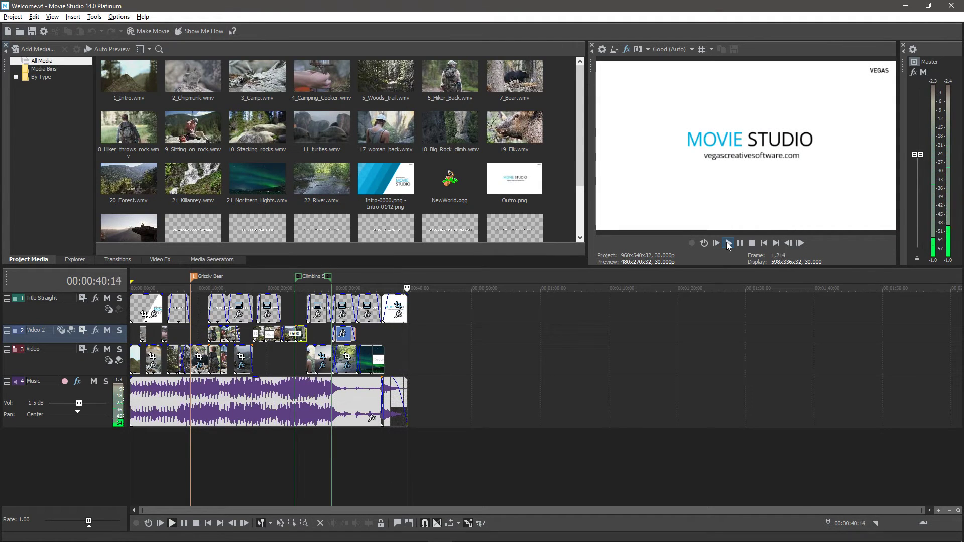
{"action": "left_click", "coordinate": [752, 244]}
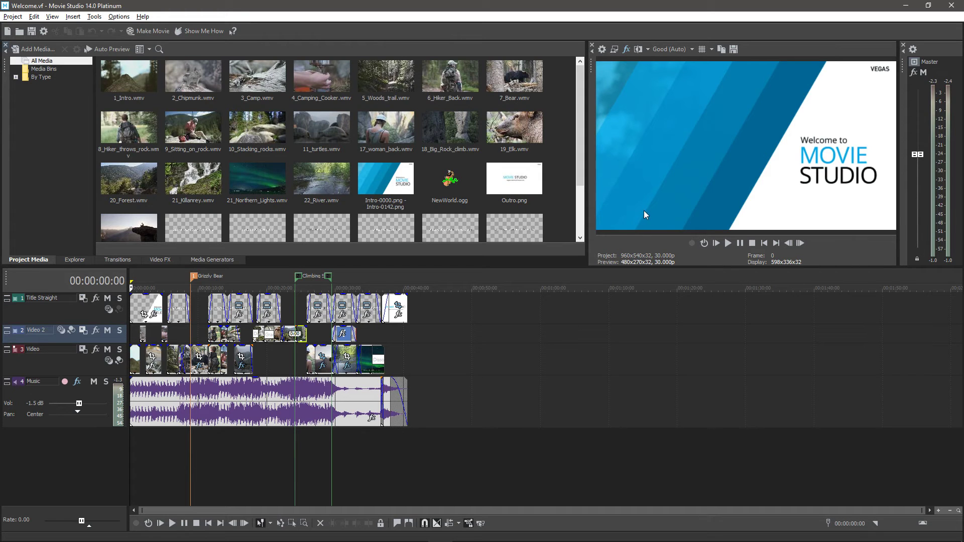
{"action": "scroll", "coordinate": [441, 155], "scroll_direction": "down", "scroll_amount": 2}
{"action": "scroll", "coordinate": [331, 199], "scroll_direction": "up", "scroll_amount": 2}
{"action": "mouse_move", "coordinate": [537, 539]}
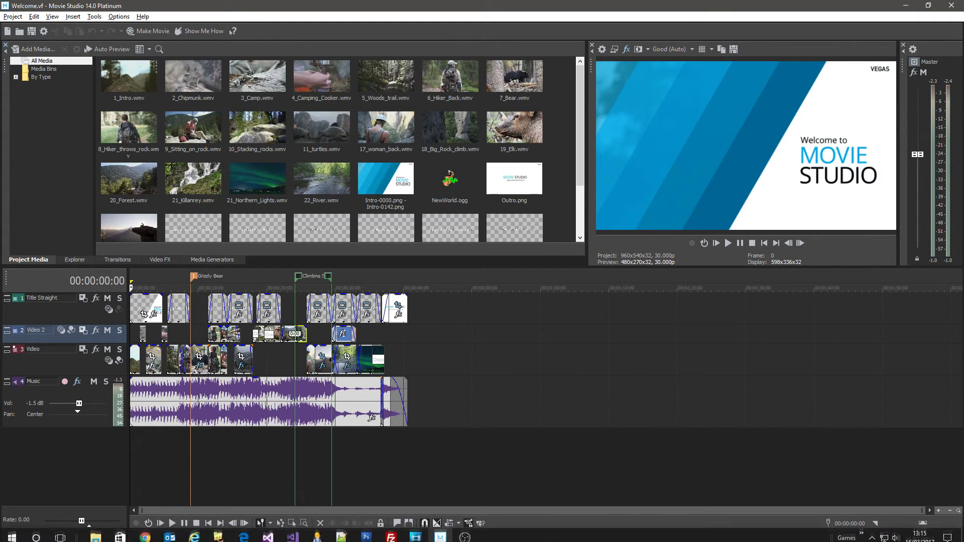
{"action": "left_click", "coordinate": [415, 536]}
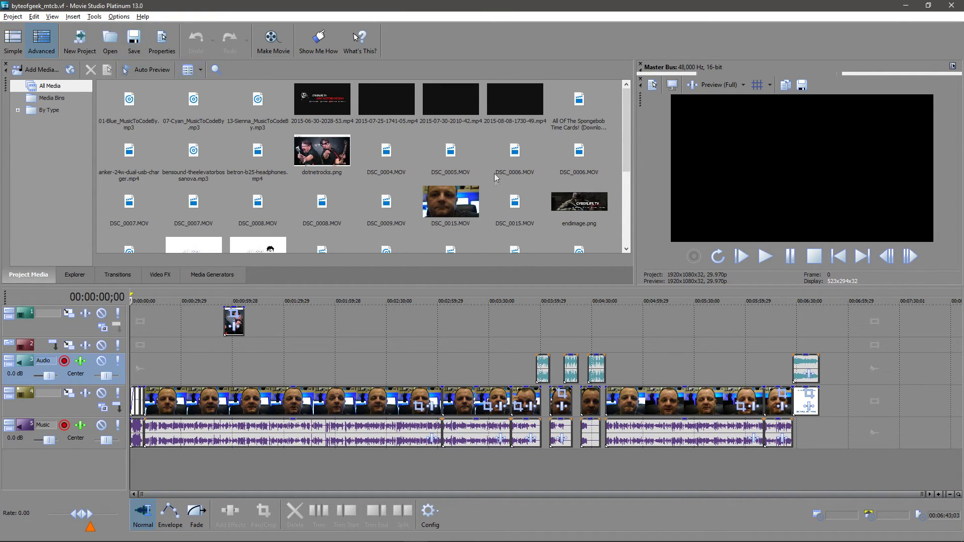
{"action": "left_click", "coordinate": [74, 17]}
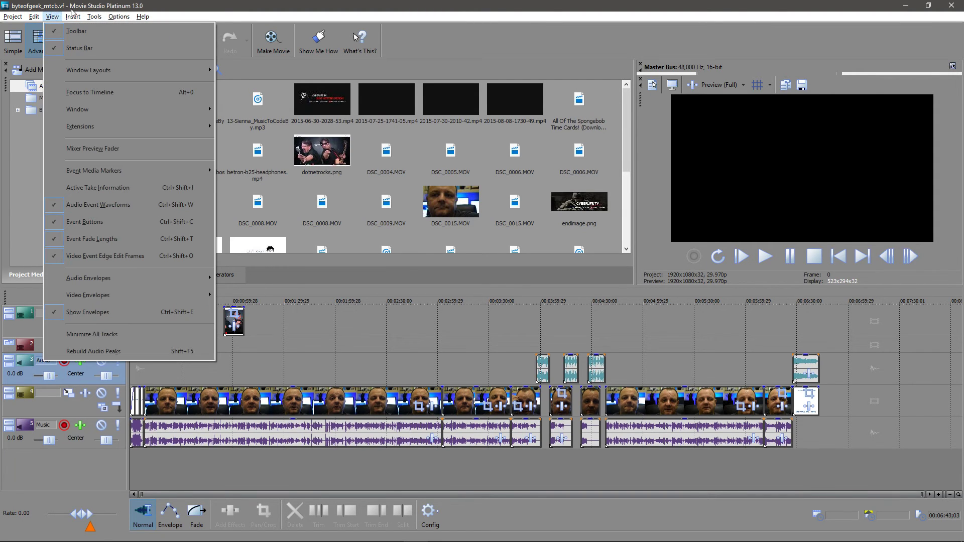
{"action": "mouse_move", "coordinate": [72, 17]}
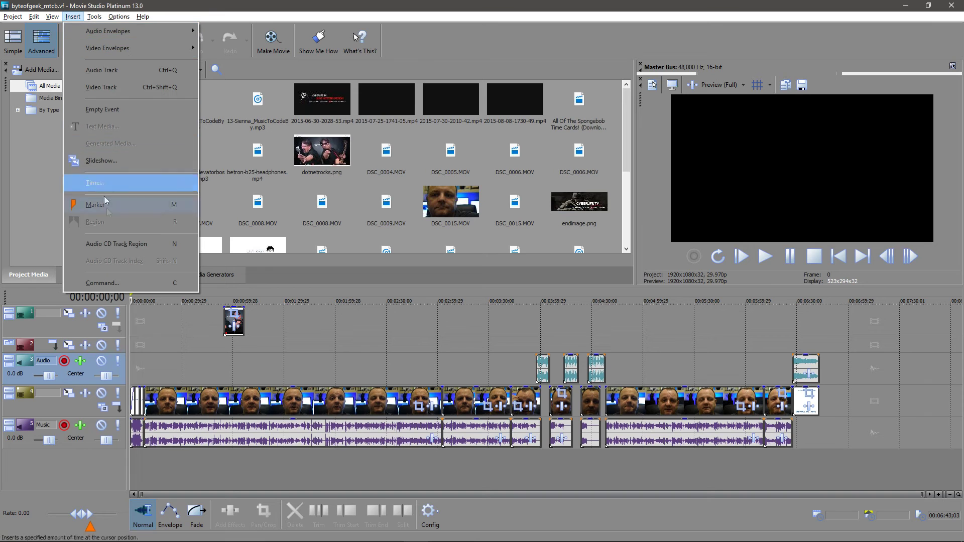
{"action": "left_click", "coordinate": [386, 322]}
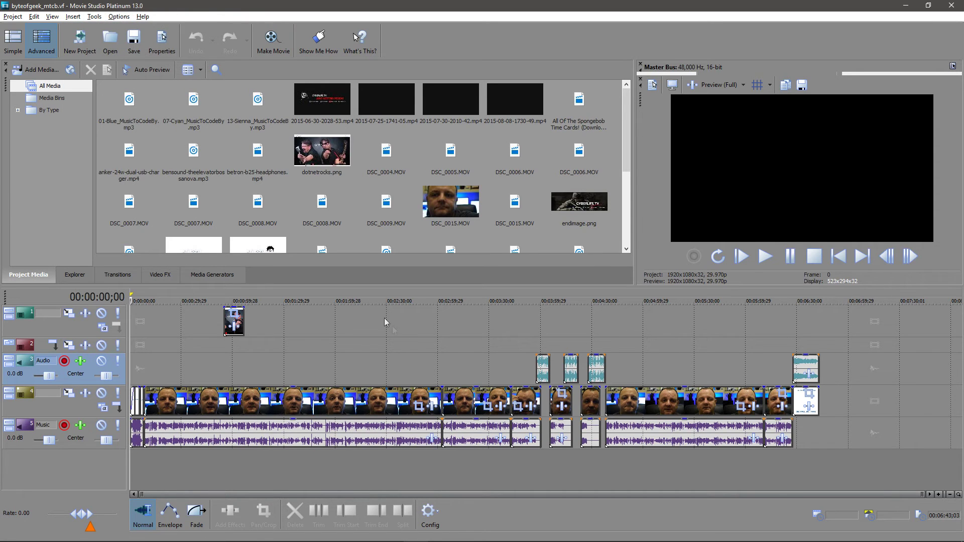
{"action": "key", "text": "alt+Tab"}
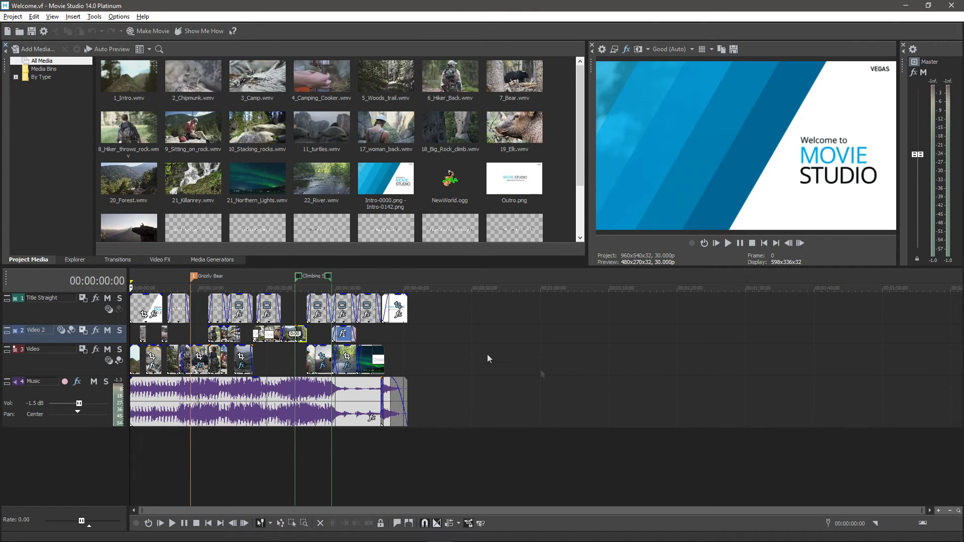
{"action": "key", "text": "alt+p"}
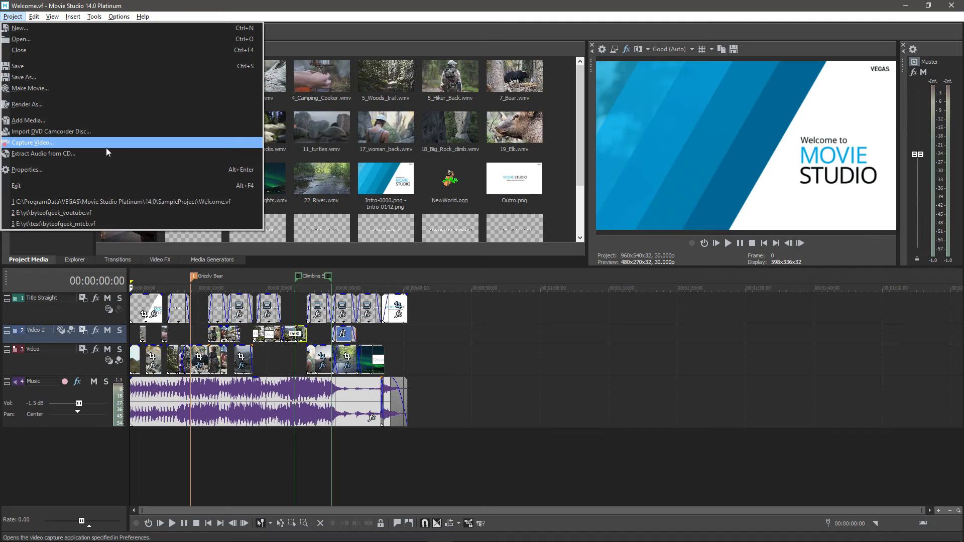
{"action": "left_click", "coordinate": [13, 16]}
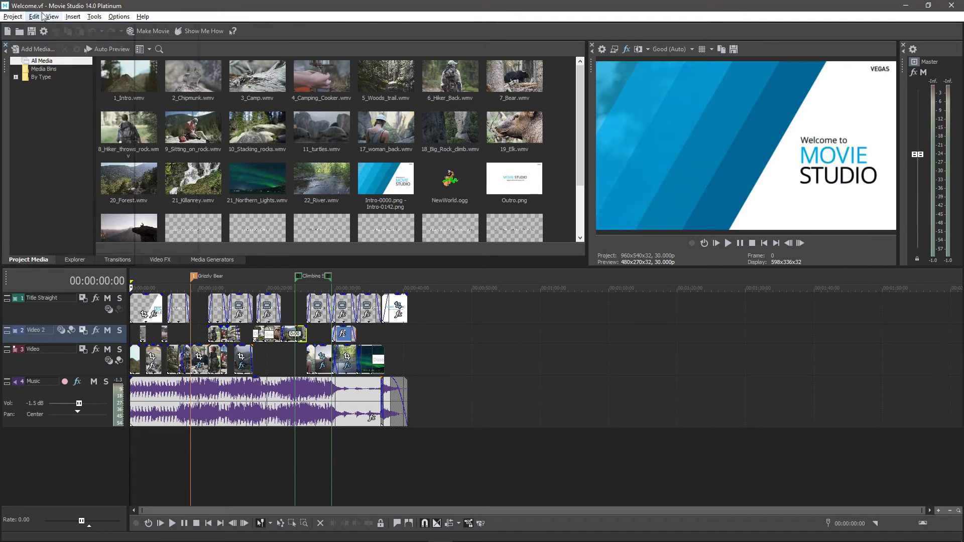
{"action": "left_click", "coordinate": [34, 16]}
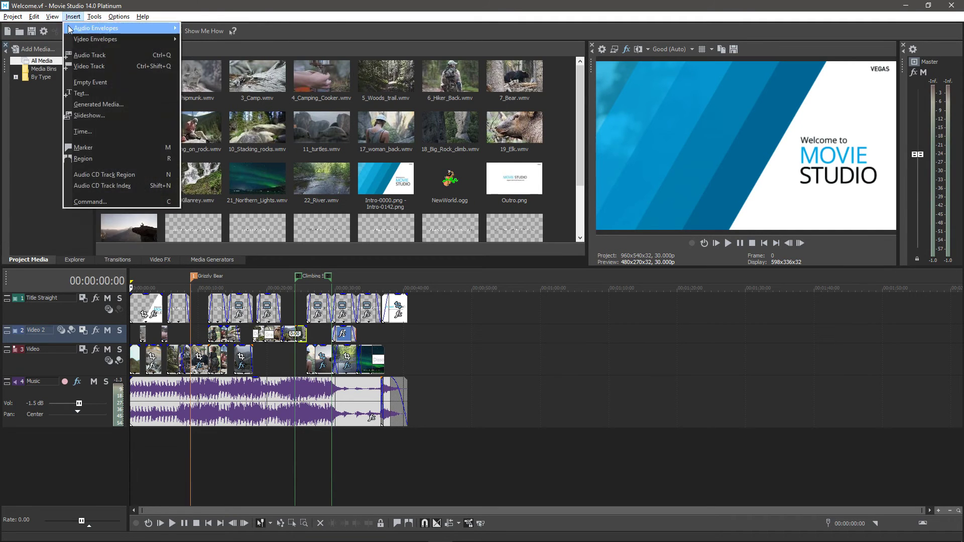
{"action": "mouse_move", "coordinate": [52, 16]}
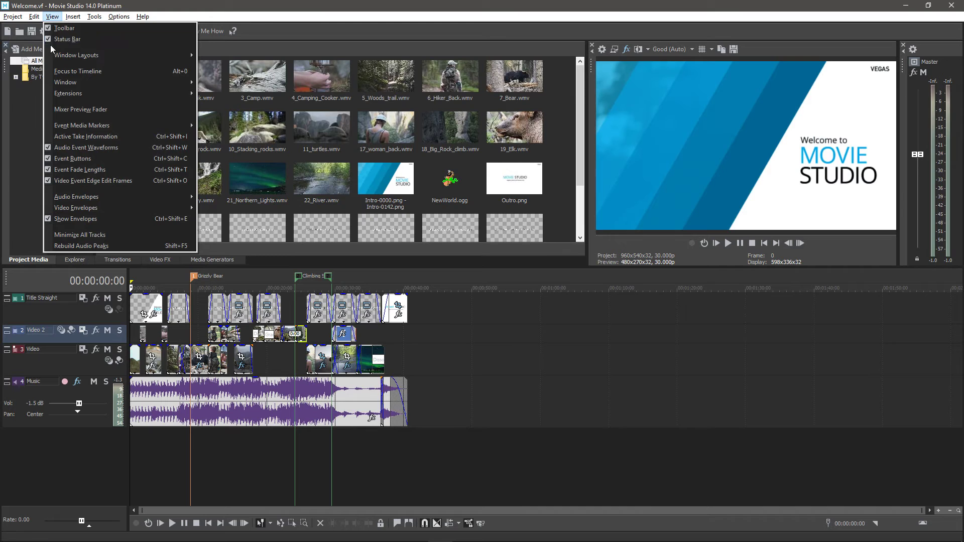
{"action": "key", "text": "Right"}
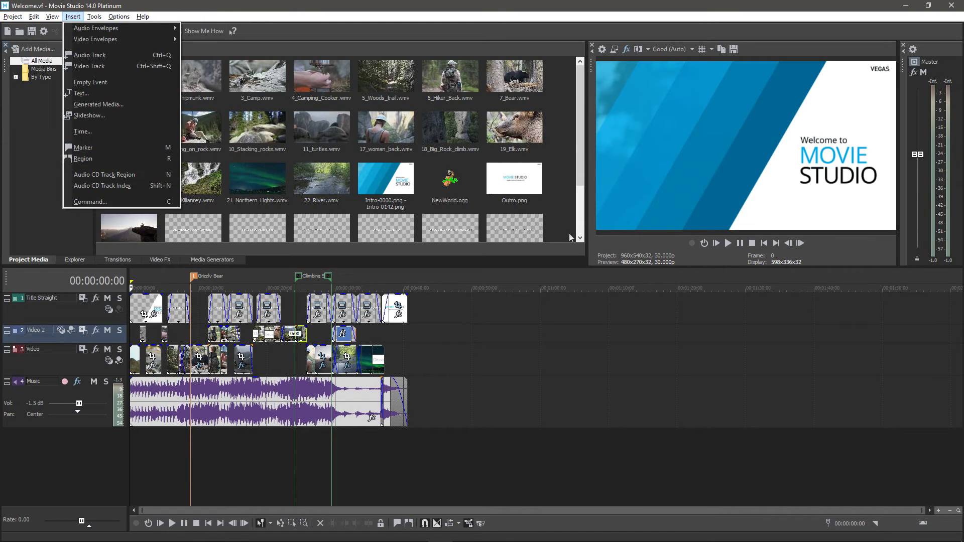
{"action": "key", "text": "Escape"}
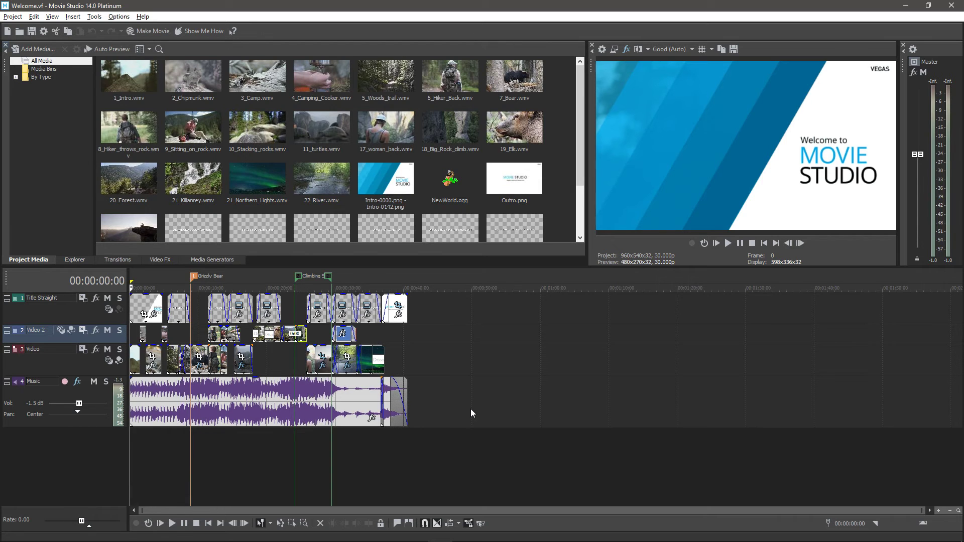
{"action": "left_click", "coordinate": [154, 31]}
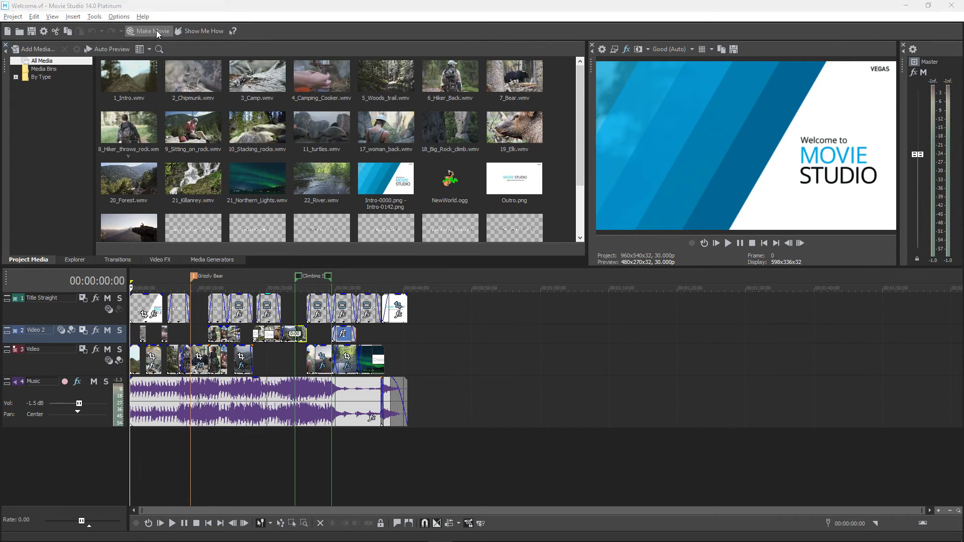
{"action": "left_click", "coordinate": [391, 325]}
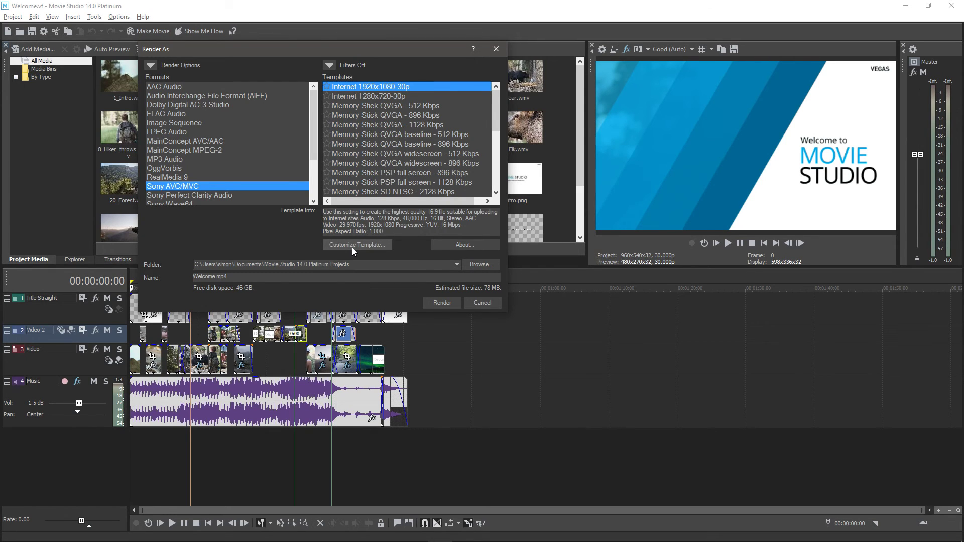
{"action": "left_click", "coordinate": [352, 245]}
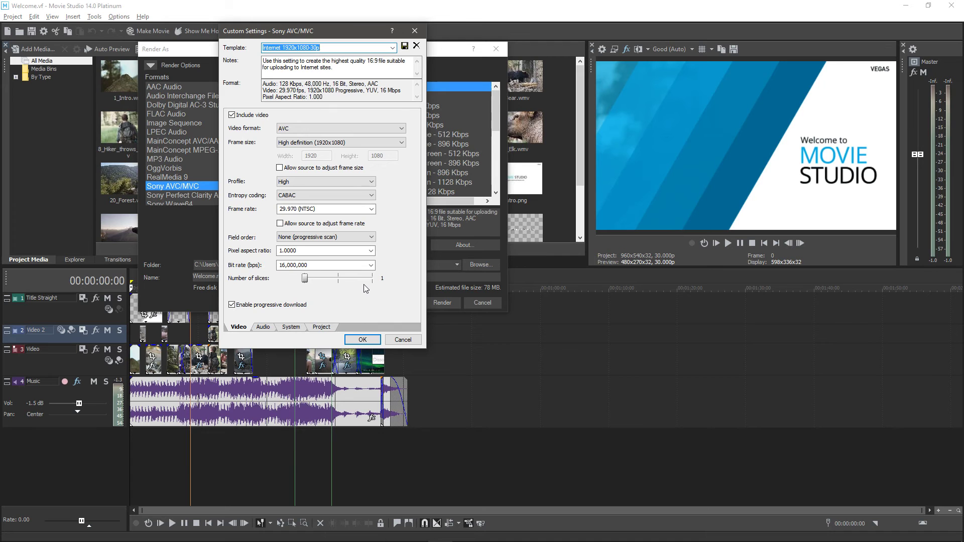
{"action": "left_click", "coordinate": [402, 340]}
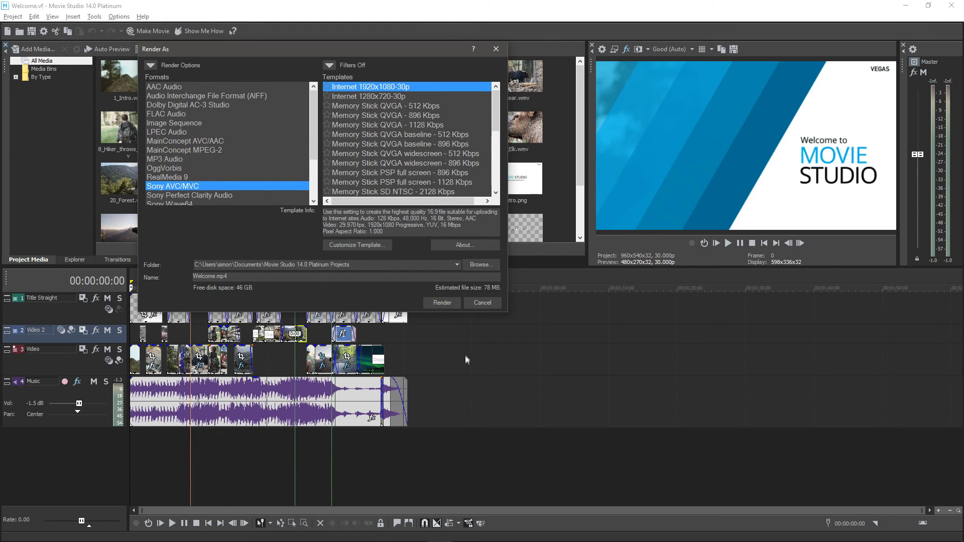
{"action": "left_click", "coordinate": [482, 303]}
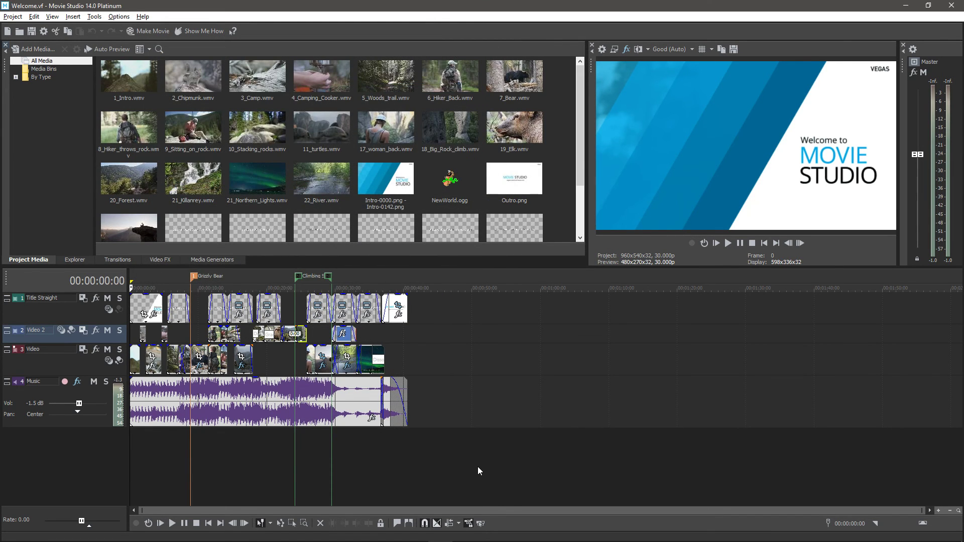